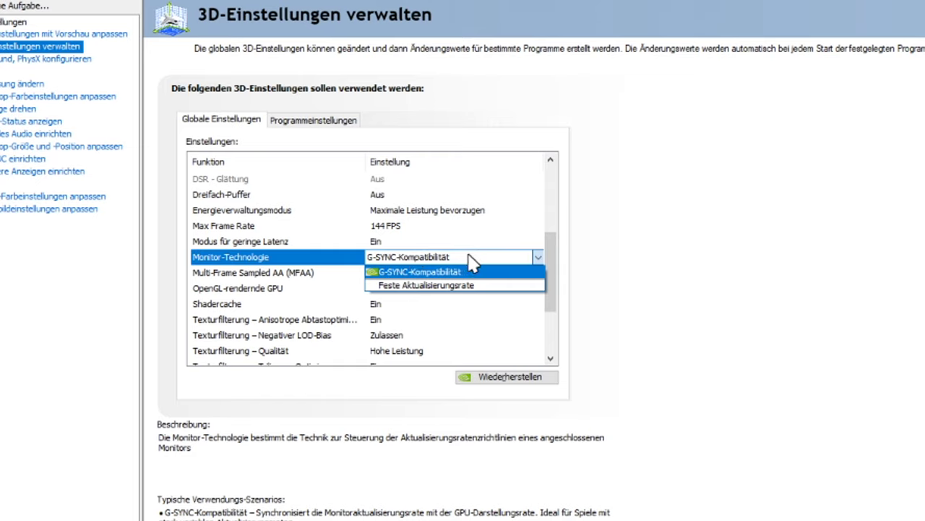
# - Check the Monitor-Technologie setting and the available options for OpenGL-rendernde GPU in the global 3D settings
pyautogui.click(470, 256)
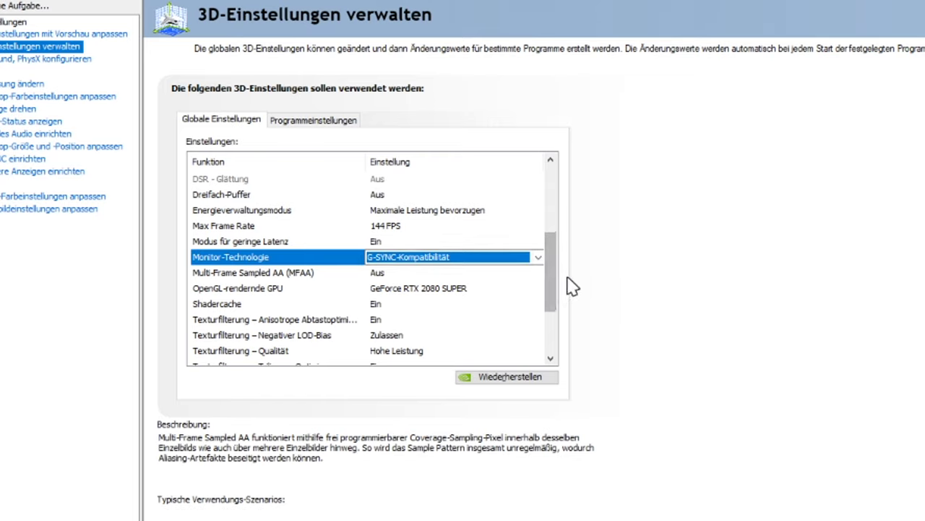
pyautogui.moveTo(554, 289); pyautogui.dragTo(562, 310)
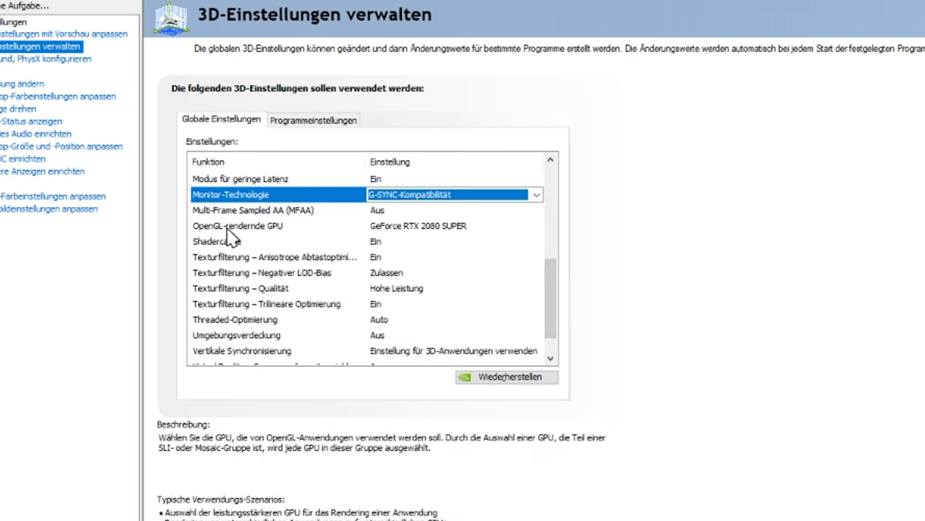
pyautogui.click(453, 238)
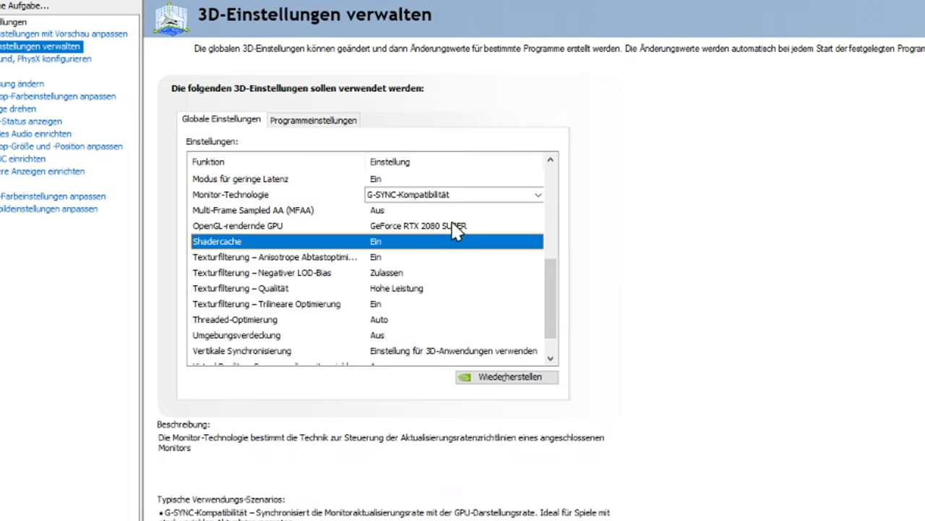
pyautogui.click(451, 239)
pyautogui.press('Up')
pyautogui.press('Up')
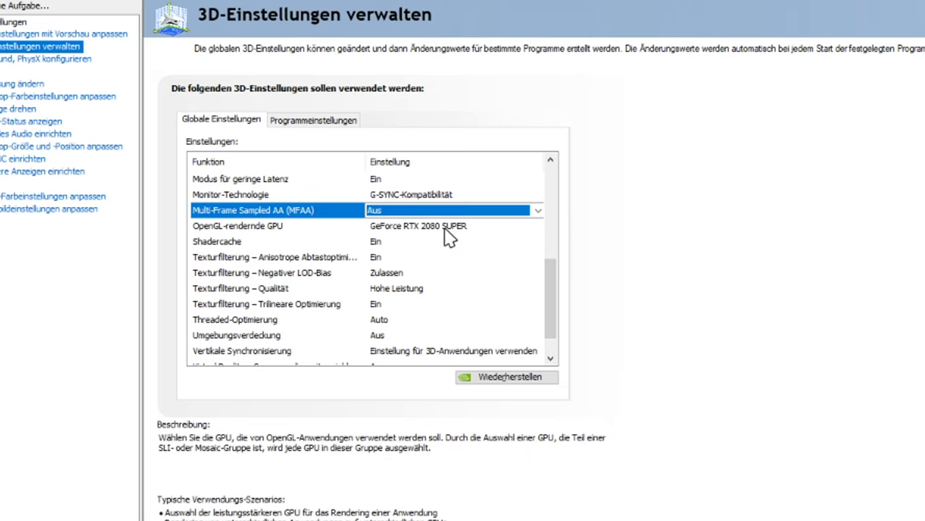
pyautogui.click(436, 233)
pyautogui.click(430, 230)
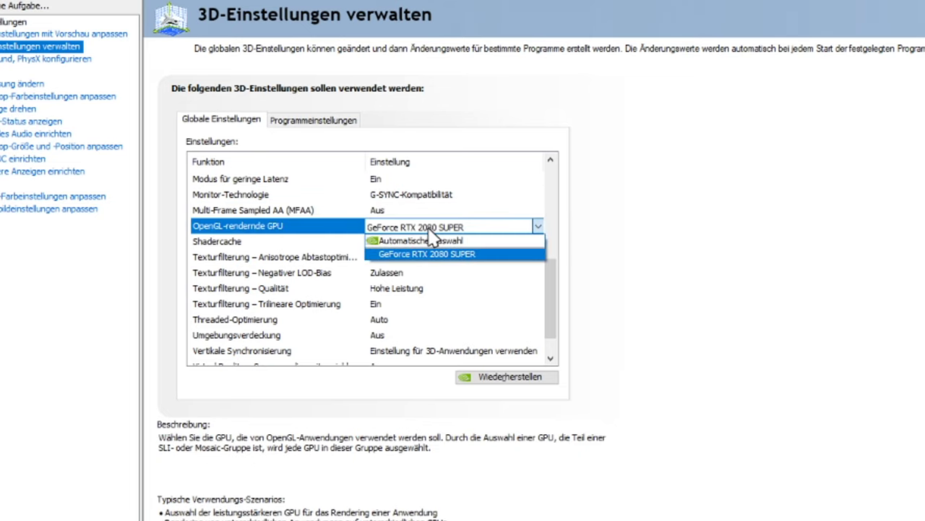
pyautogui.click(369, 228)
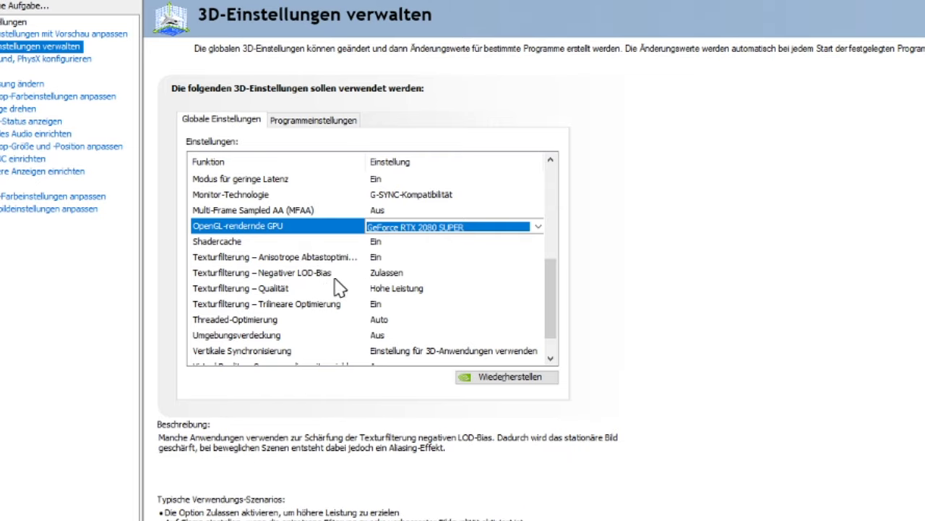
# - Check the options for Vertikale Synchronisierung and the Vorgerenderte Virtual Reality-Einzelbilder setting in the global 3D settings
pyautogui.scroll(-2, 553, 350)
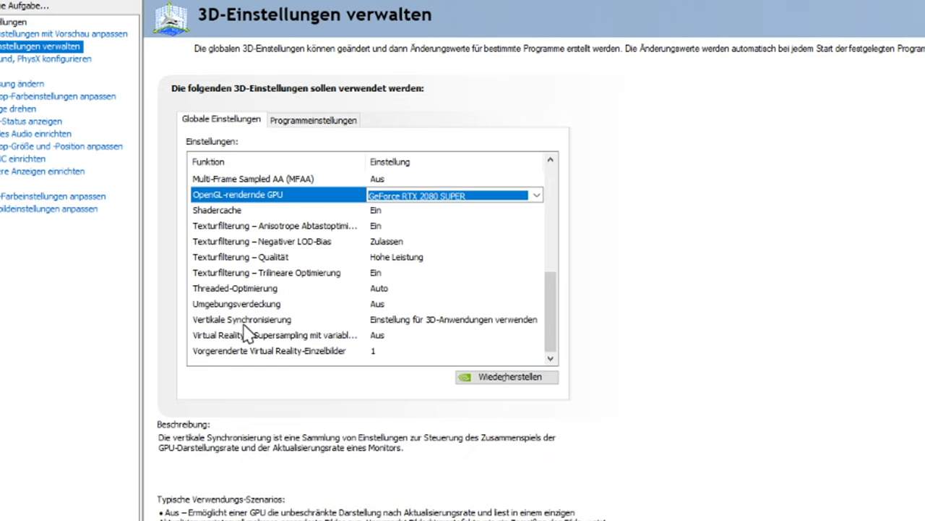
pyautogui.click(396, 325)
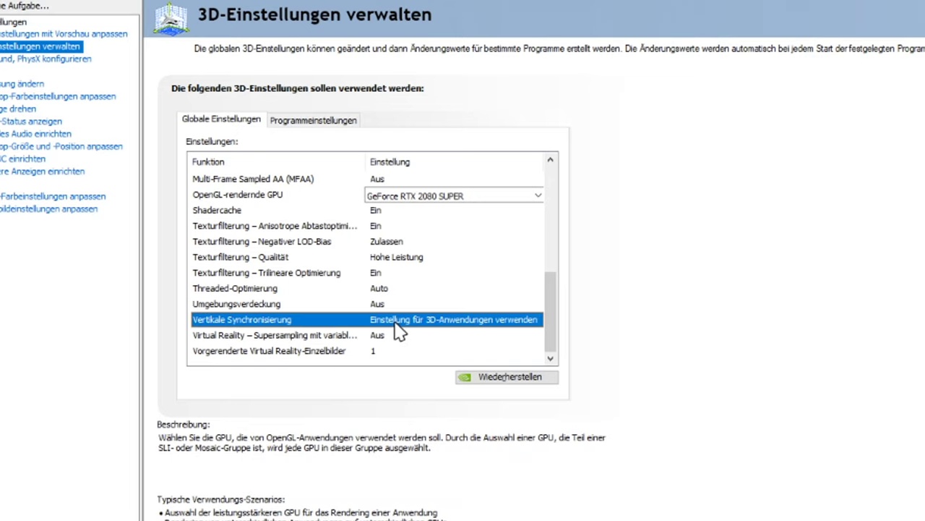
pyautogui.click(396, 325)
pyautogui.click(396, 323)
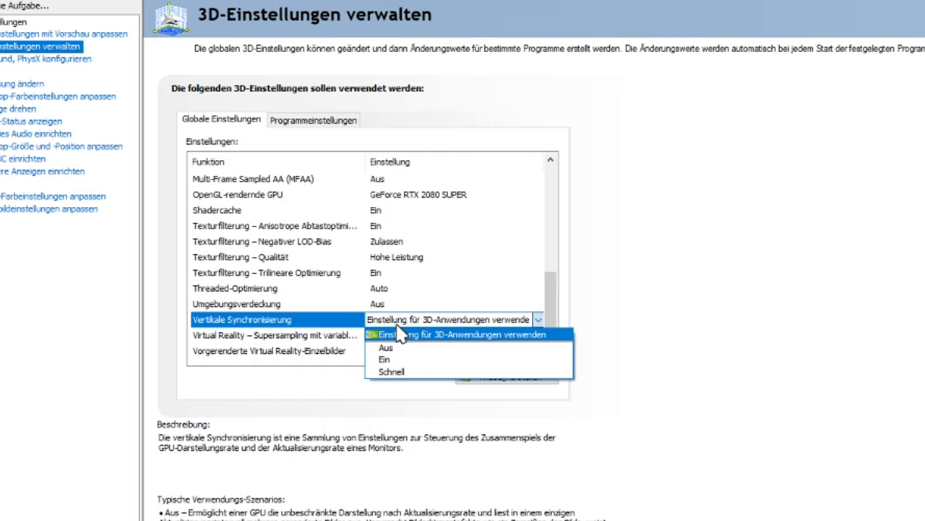
pyautogui.click(748, 255)
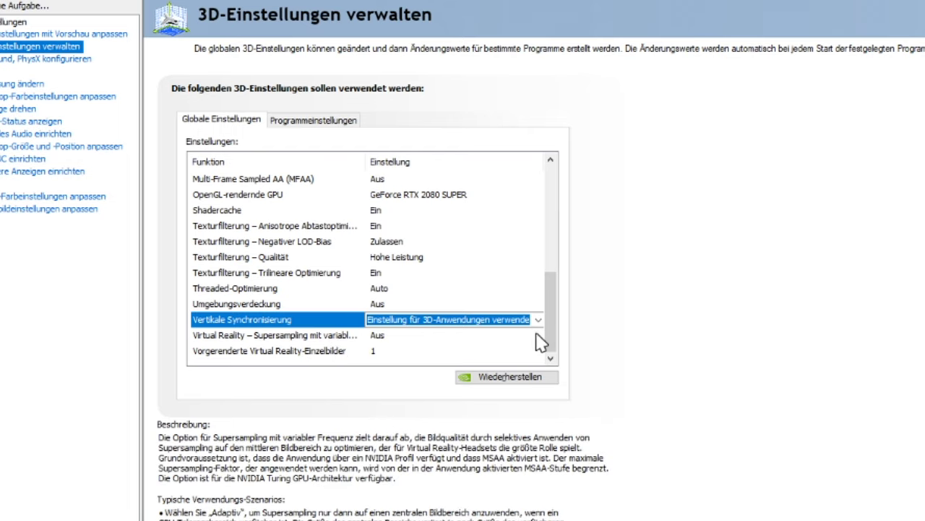
pyautogui.click(381, 352)
pyautogui.click(381, 352)
pyautogui.click(381, 352)
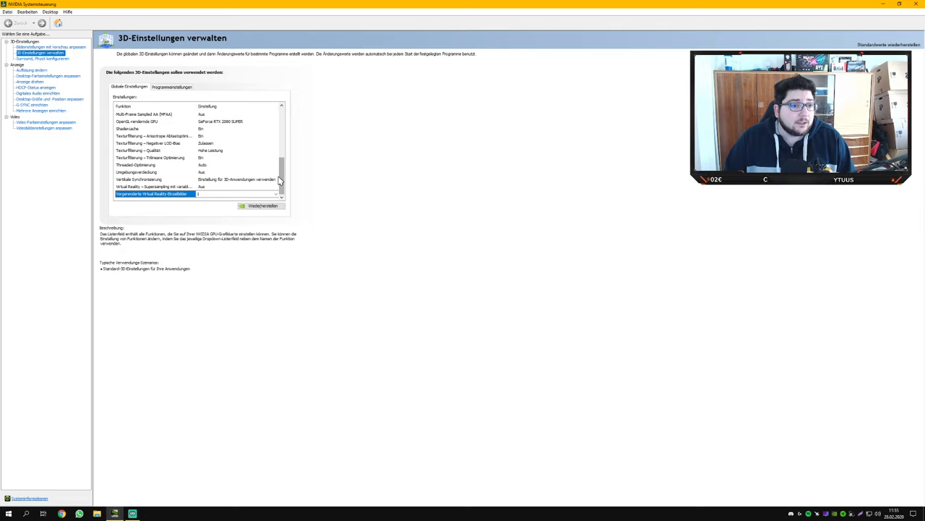
# - Check the available PhysX processor options in the Surround and PhysX configuration
pyautogui.click(41, 59)
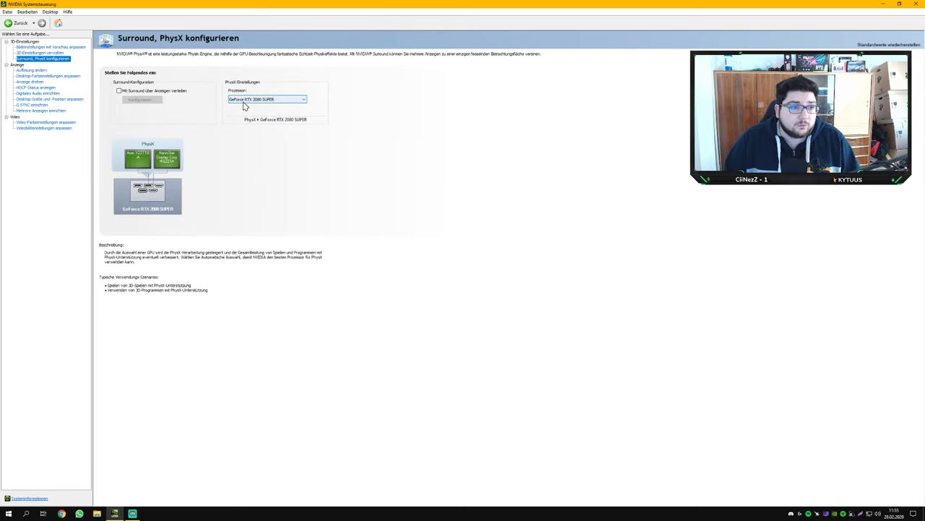
pyautogui.click(244, 106)
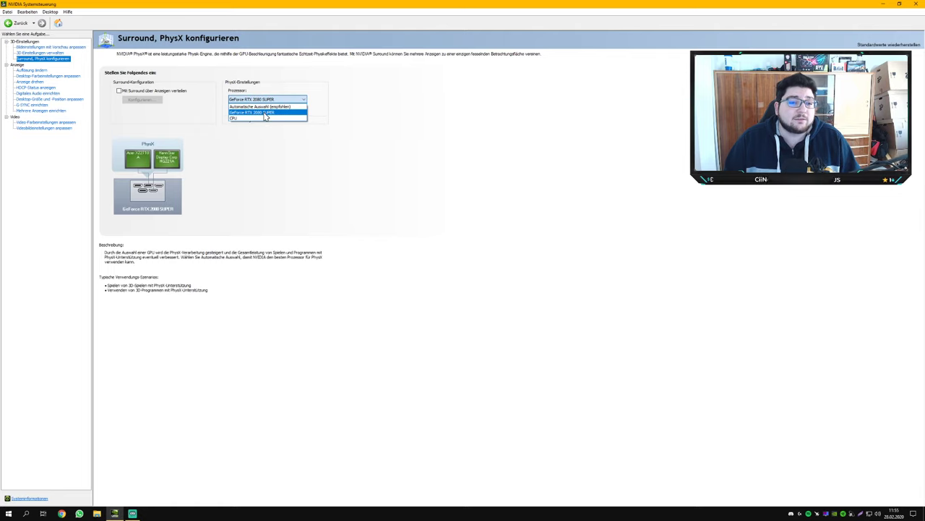
pyautogui.click(301, 135)
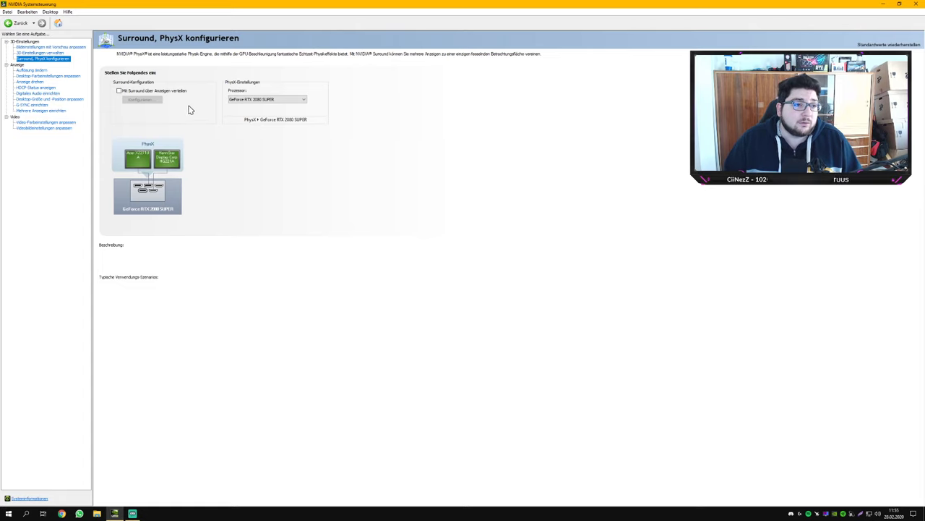
# - Select the 1920 × 1080 PC resolution for the Acer display and check its available refresh rates
pyautogui.click(31, 71)
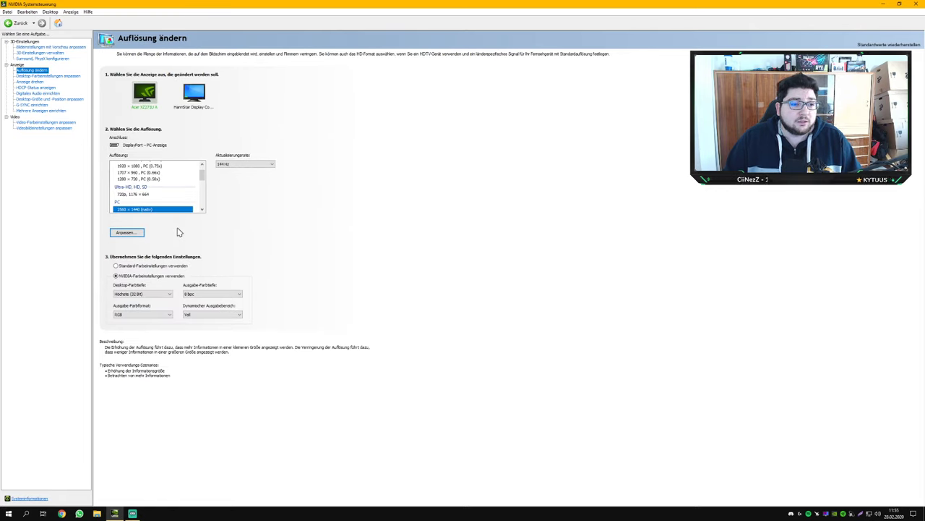
pyautogui.moveTo(203, 176); pyautogui.dragTo(101, 196)
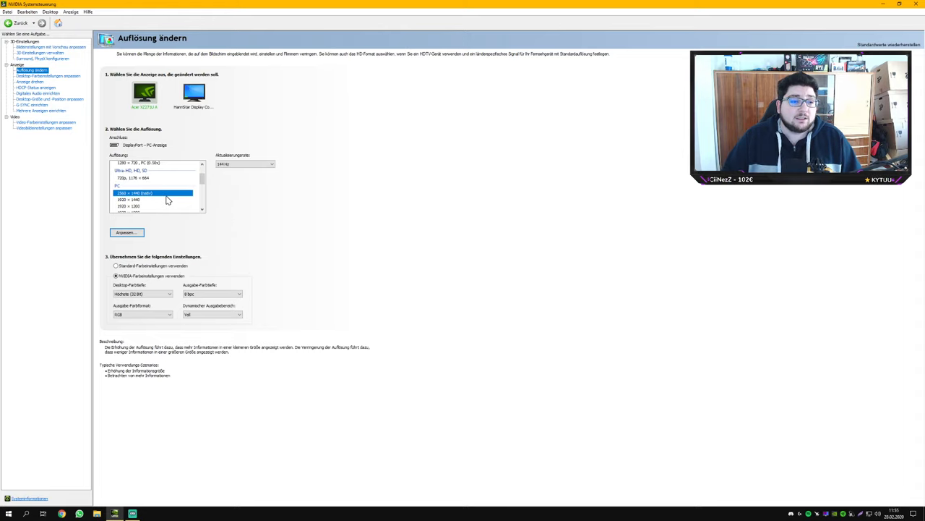
pyautogui.click(126, 199)
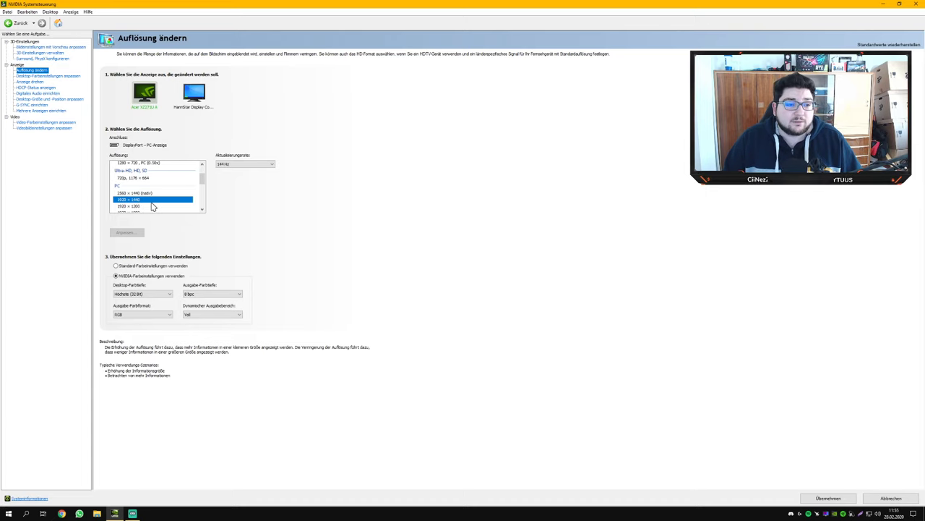
pyautogui.scroll(-1, 143, 196)
pyautogui.click(143, 194)
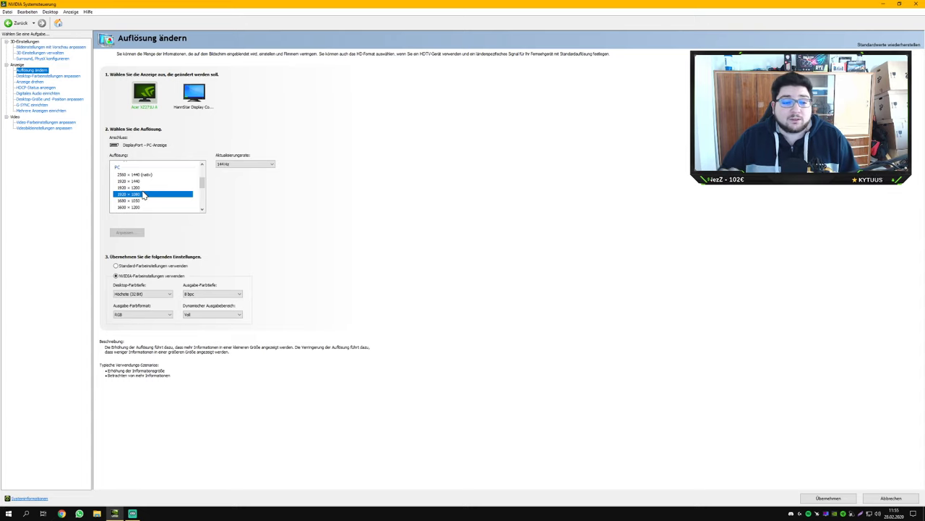
pyautogui.click(250, 164)
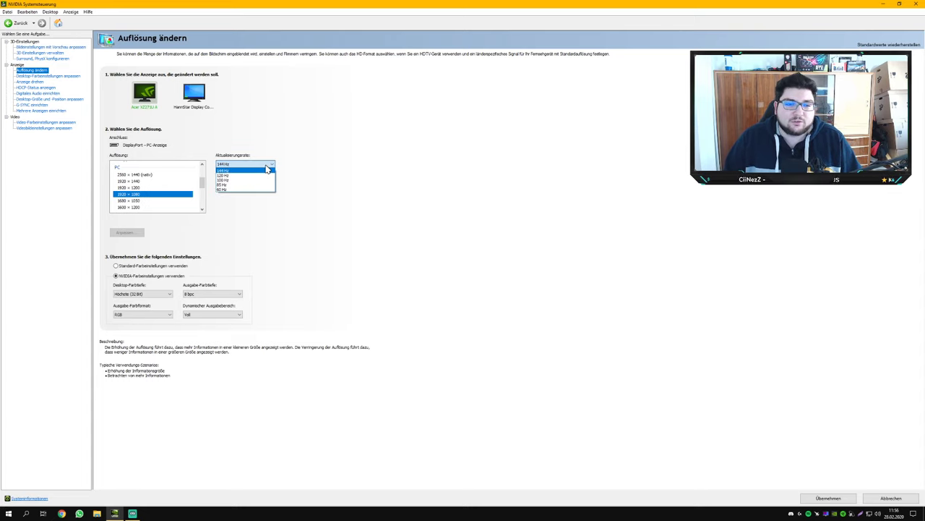
pyautogui.click(267, 169)
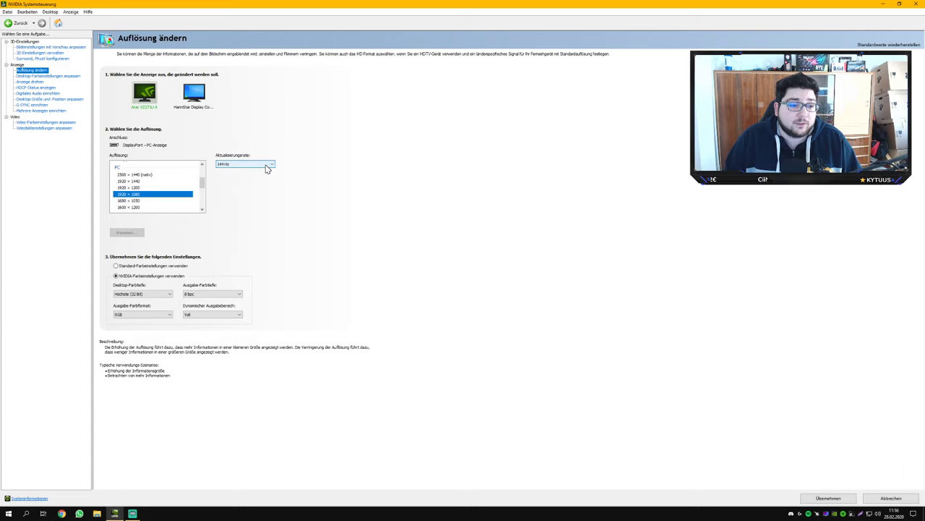
# - Check the colour depth, colour format and dynamic range options, and apply the 1920 × 1080 resolution, keeping the changed desktop configuration
pyautogui.click(230, 316)
pyautogui.click(216, 322)
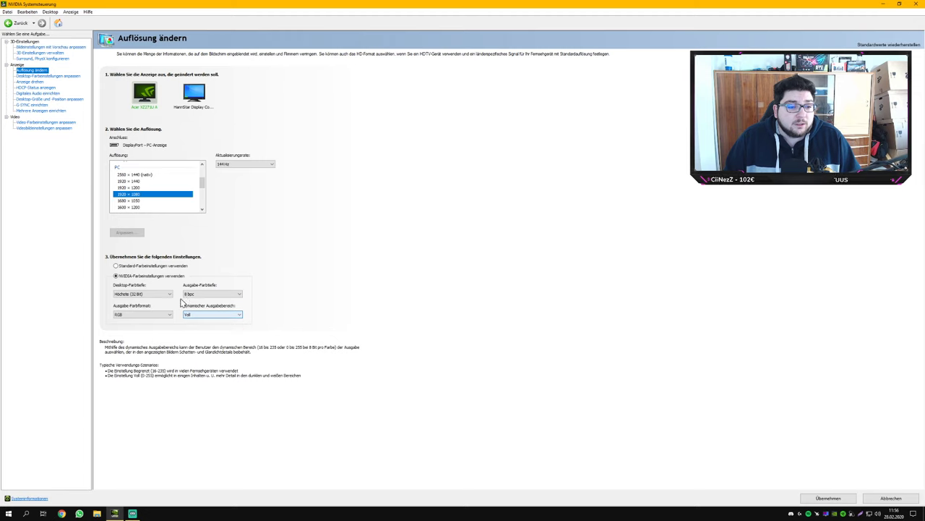
pyautogui.click(214, 296)
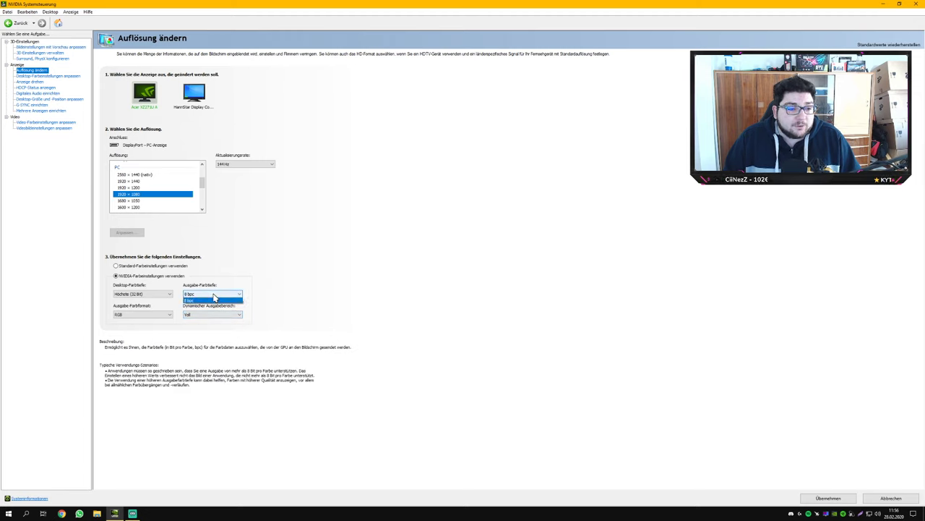
pyautogui.click(216, 297)
pyautogui.click(156, 296)
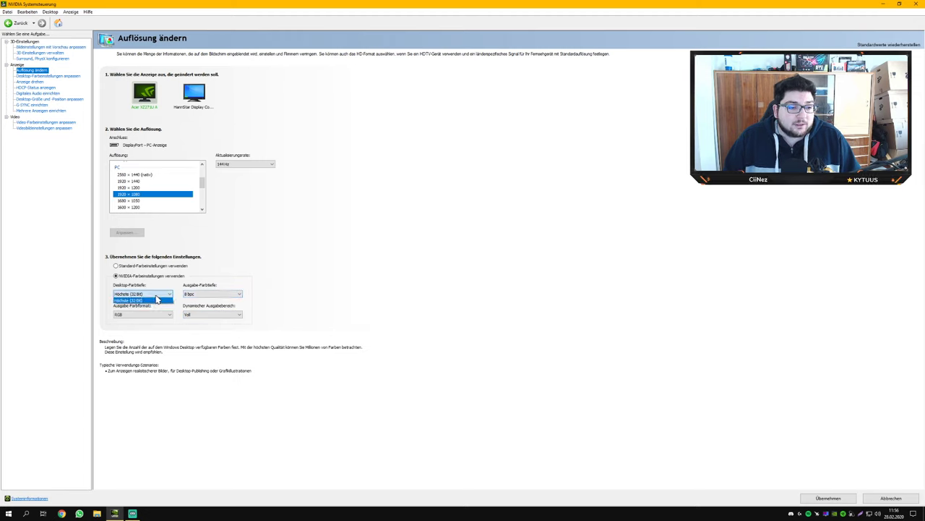
pyautogui.click(121, 325)
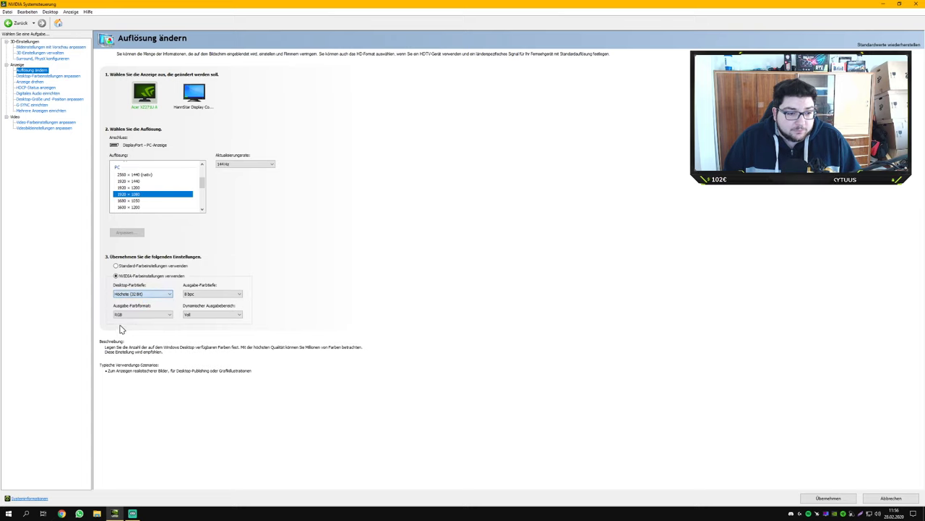
pyautogui.click(141, 316)
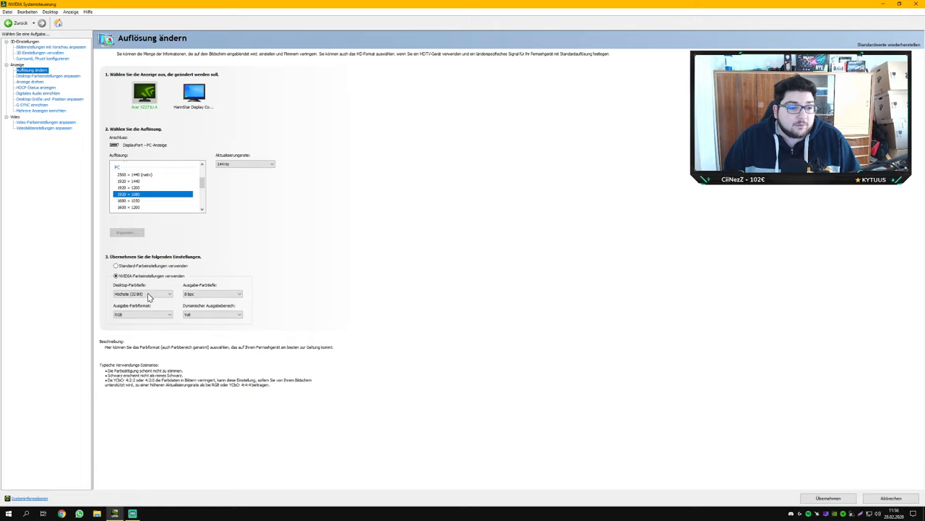
pyautogui.click(150, 296)
pyautogui.click(828, 497)
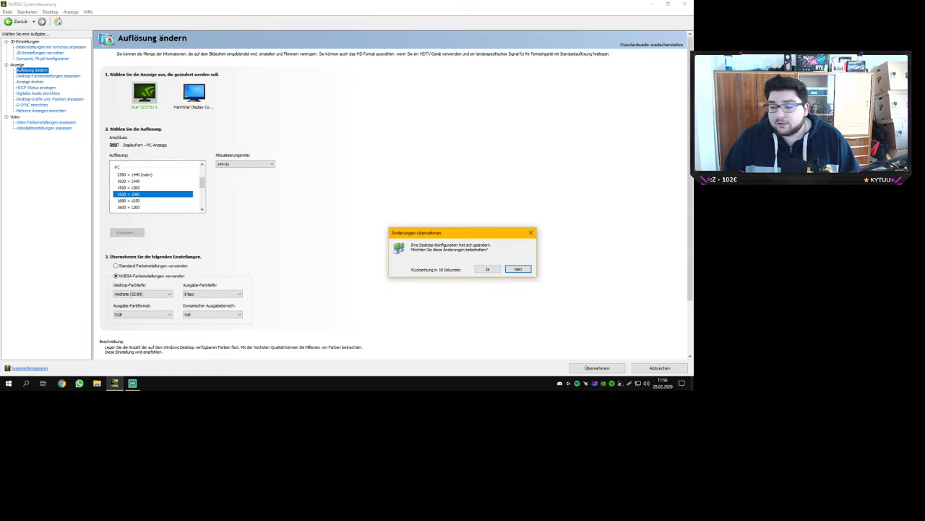
pyautogui.click(489, 269)
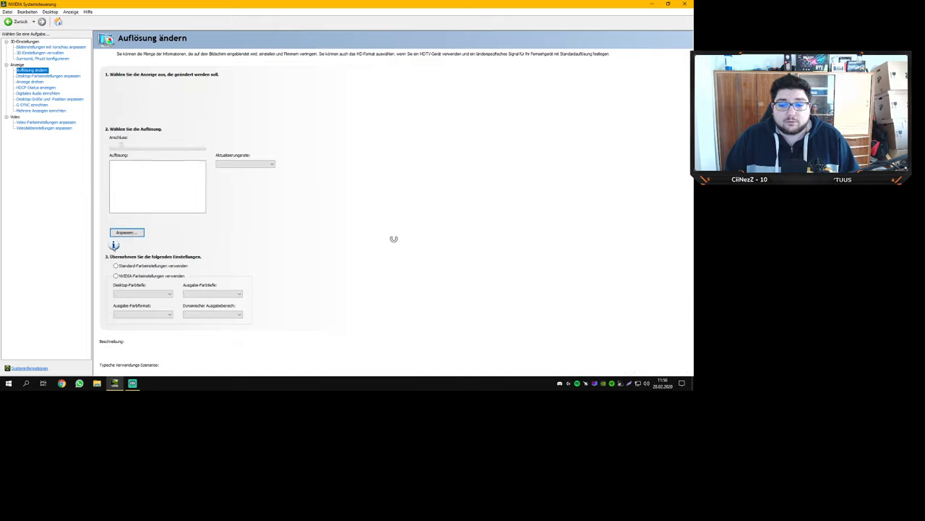
# - Set the Acer display's resolution to 2560 × 1440 (nativ), apply it and keep the changed configuration
pyautogui.scroll(-2, 142, 186)
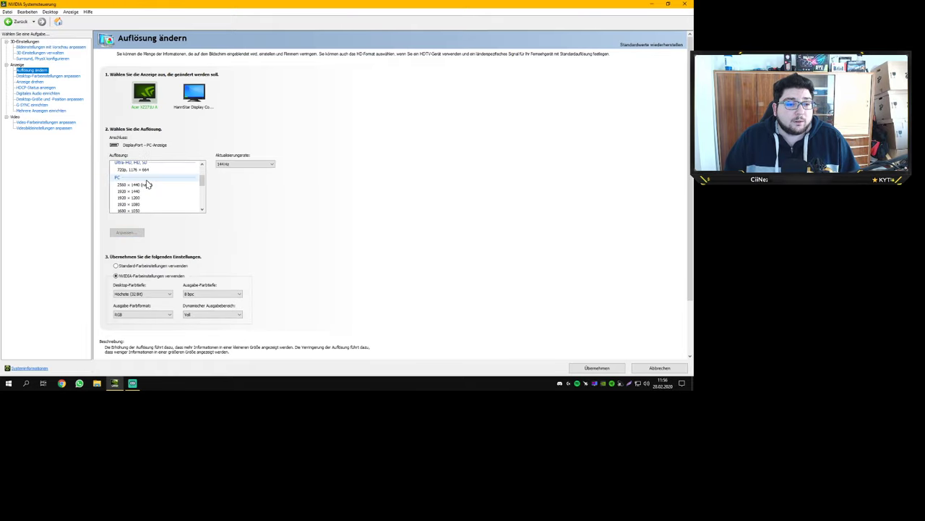
pyautogui.click(143, 185)
pyautogui.click(598, 369)
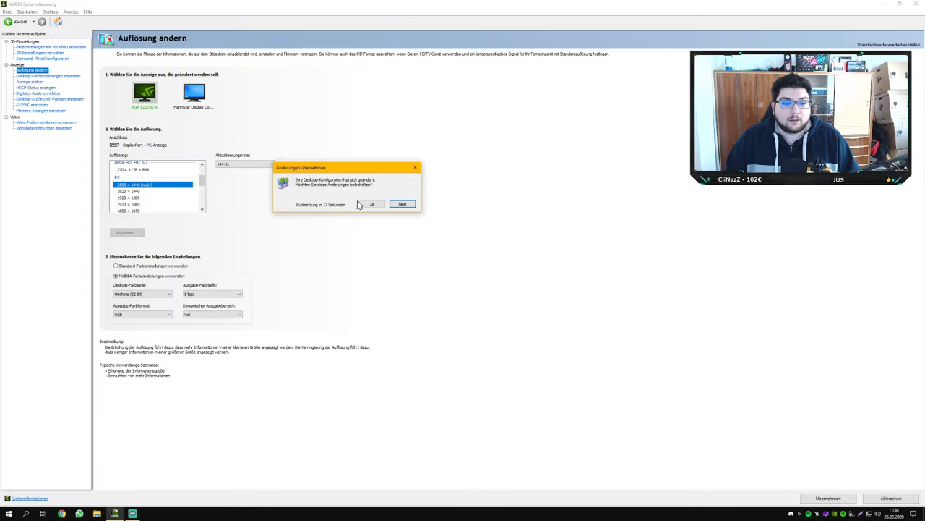
pyautogui.click(358, 203)
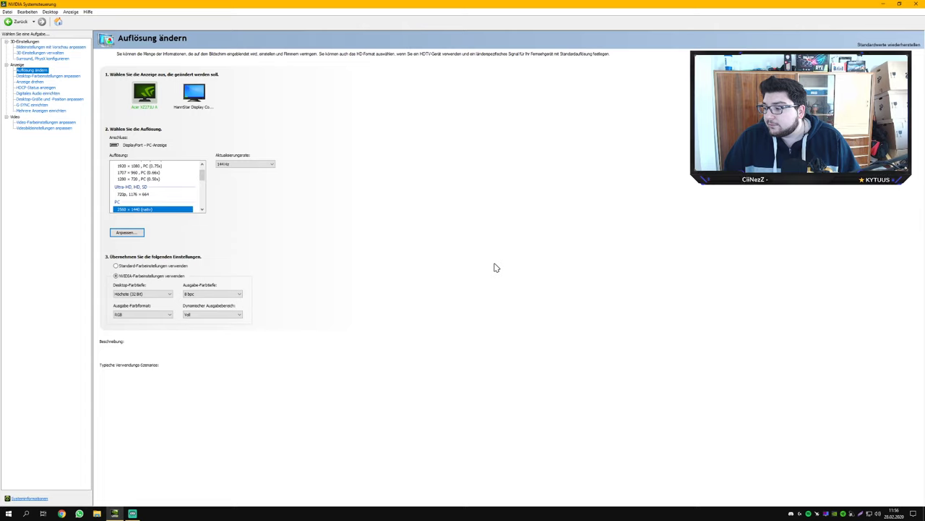
# - Open the G-SYNC setup page
pyautogui.click(44, 106)
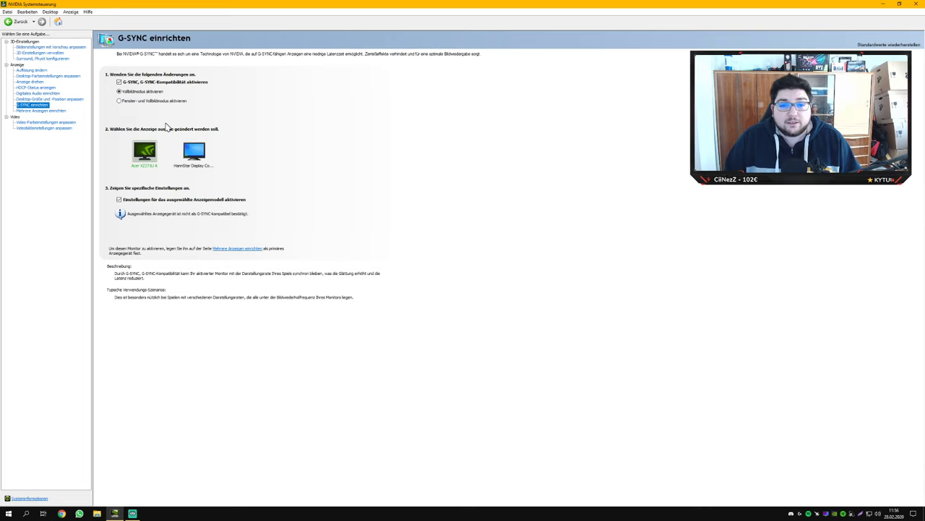